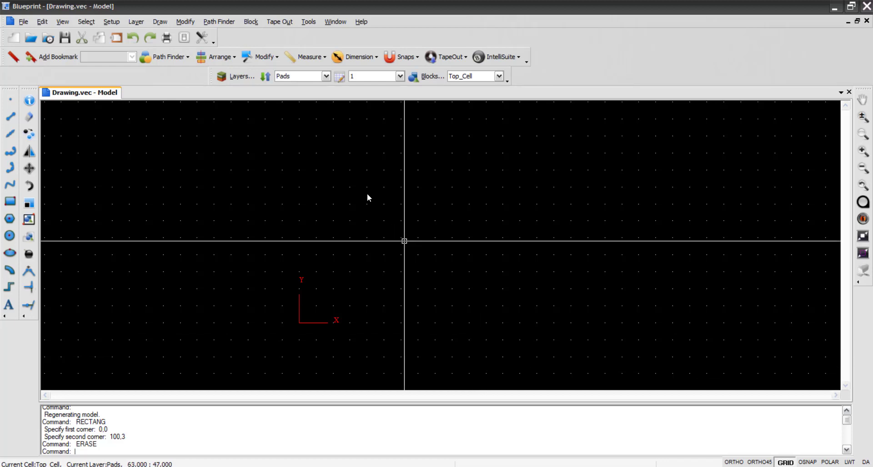
# - Review the Comb and Pads layers' names and colours in the layer settings
pyautogui.click(325, 76)
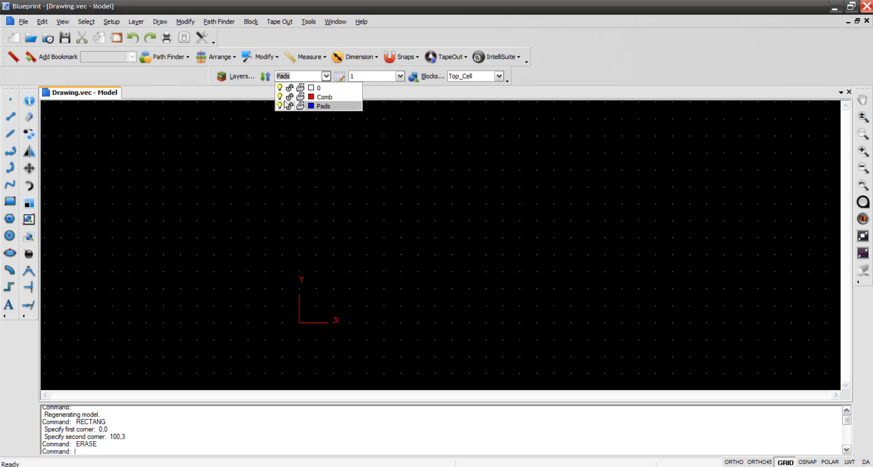
pyautogui.click(236, 76)
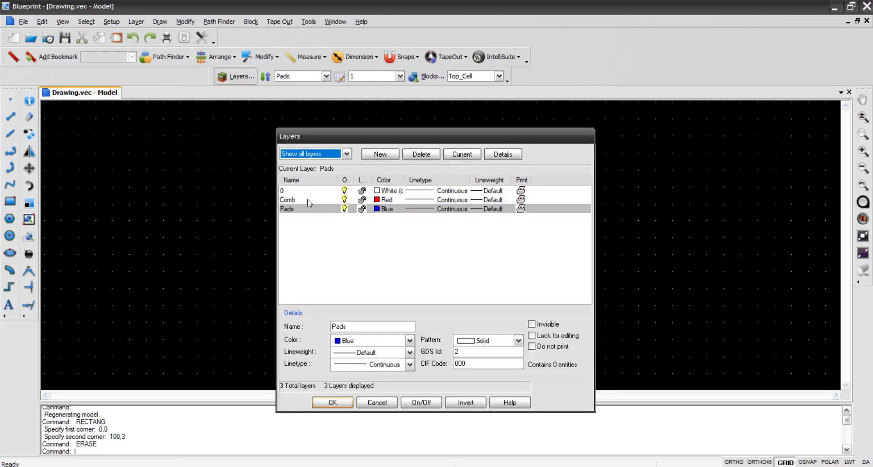
pyautogui.click(309, 200)
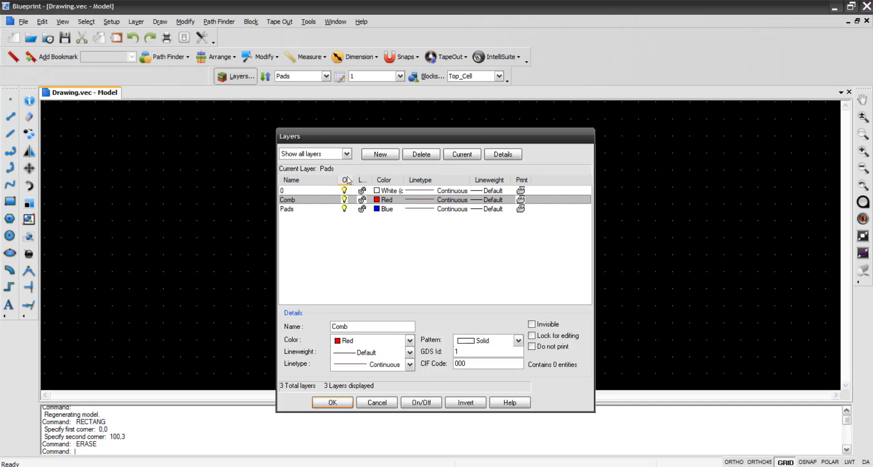
pyautogui.click(379, 203)
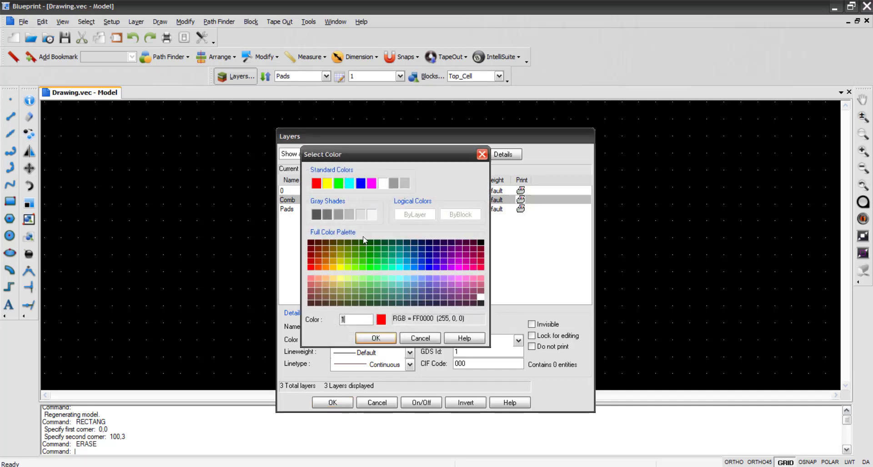
pyautogui.press('Escape')
pyautogui.click(379, 210)
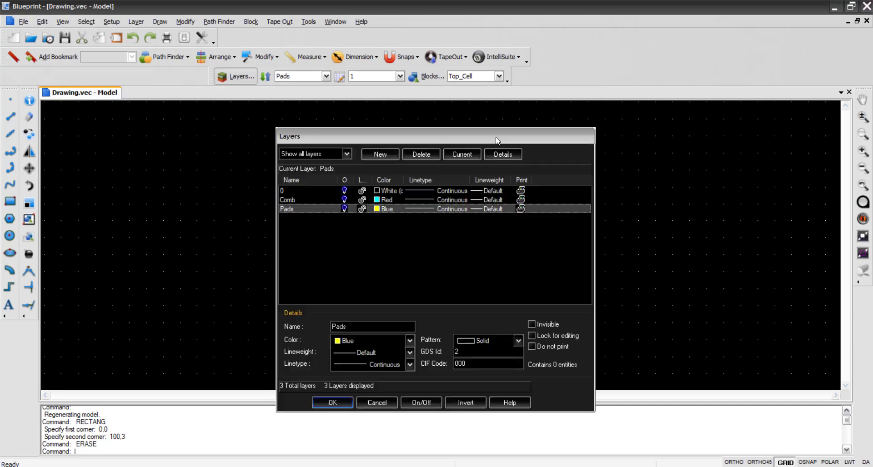
pyautogui.moveTo(426, 139); pyautogui.dragTo(566, 151)
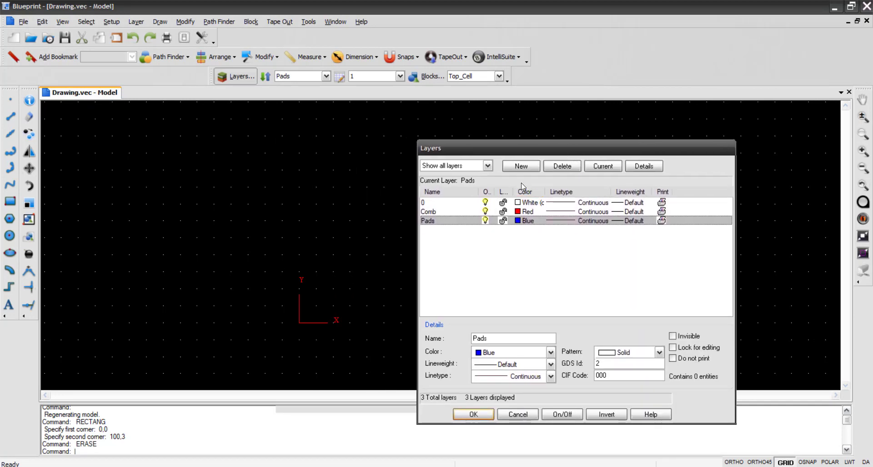
pyautogui.click(443, 212)
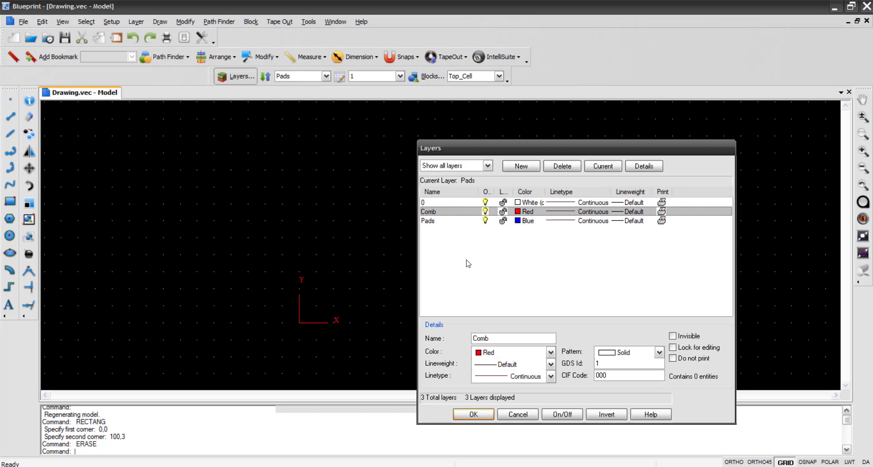
pyautogui.doubleClick(485, 337)
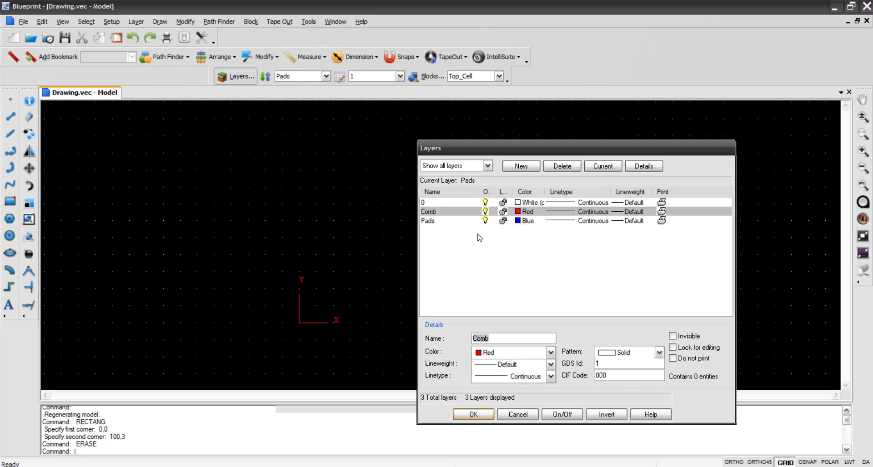
pyautogui.click(451, 222)
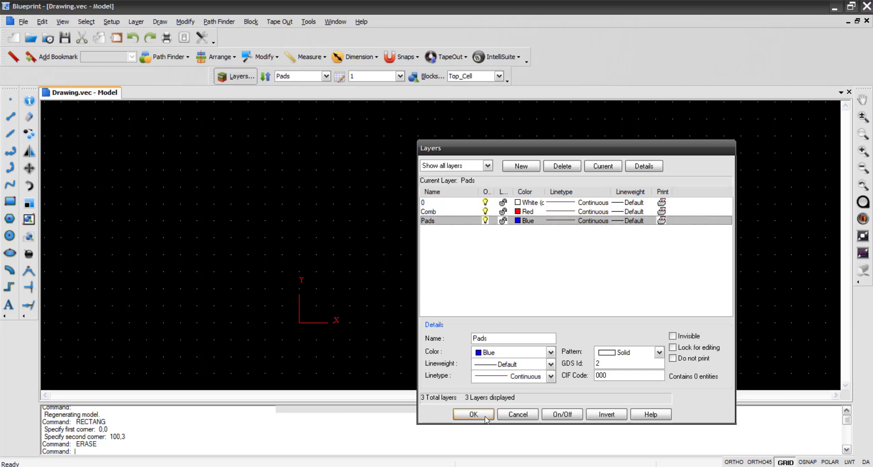
pyautogui.click(485, 417)
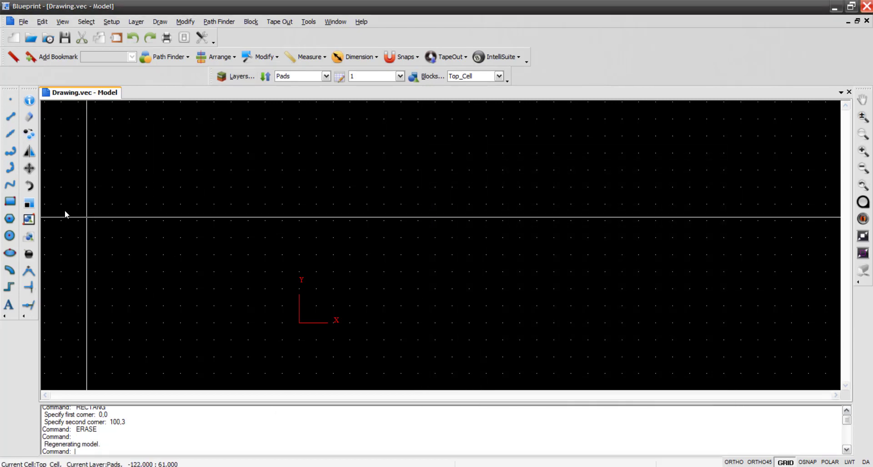
# - Check whether the Command Line panel is enabled
pyautogui.click(63, 22)
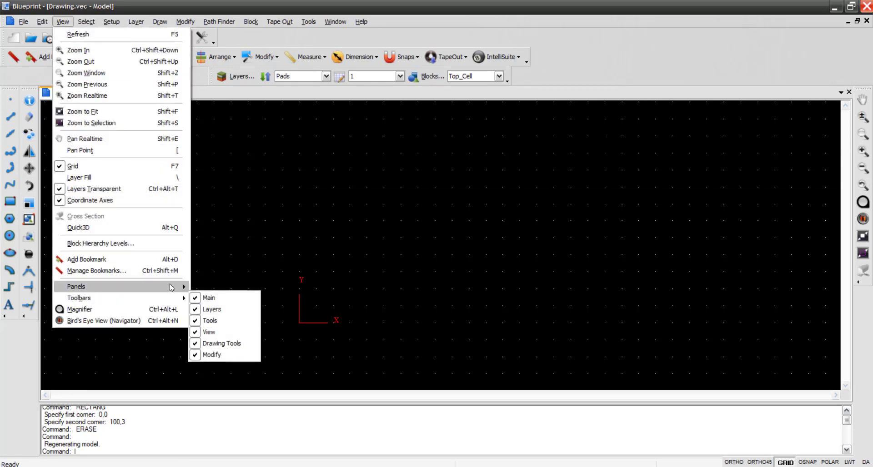
pyautogui.moveTo(181, 289)
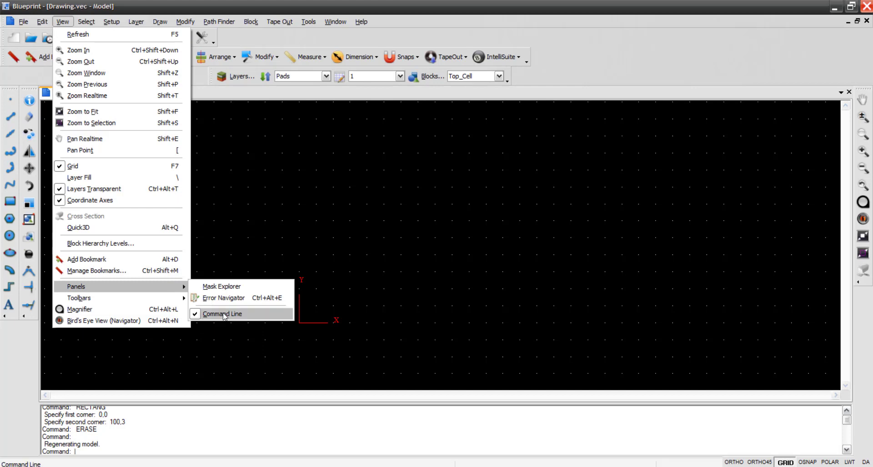
pyautogui.click(179, 416)
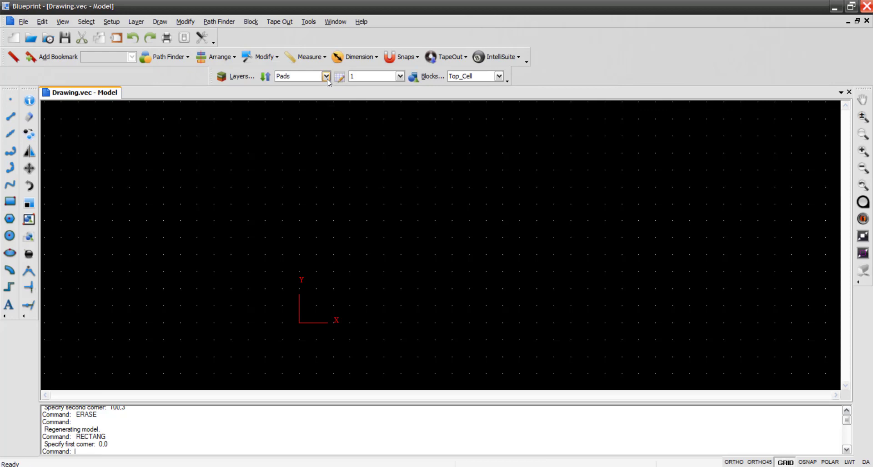
# - Make Comb the current layer and draw a rectangle from corner 0,0 to corner 100,3
pyautogui.click(327, 79)
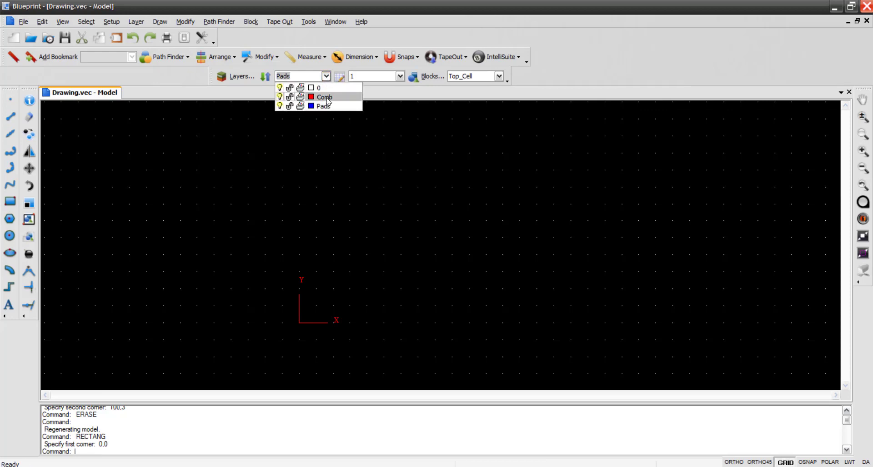
pyautogui.click(328, 98)
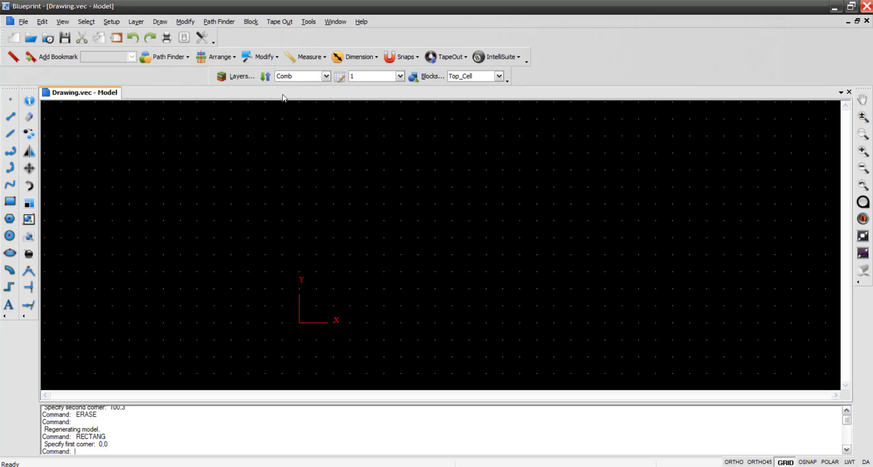
pyautogui.press('Return')
pyautogui.write('0,0')
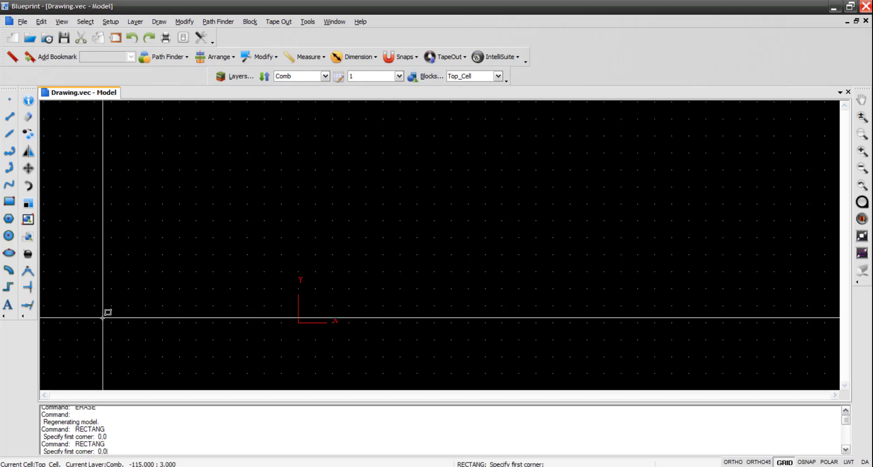
pyautogui.press('Return')
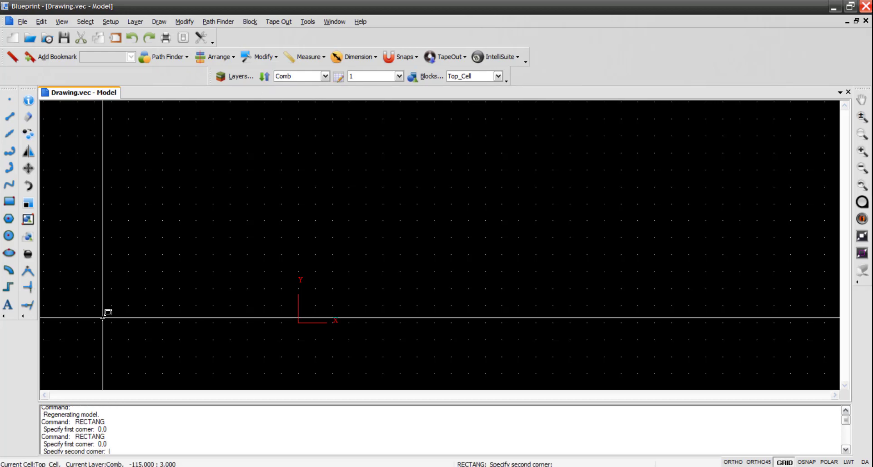
pyautogui.write('100,3')
pyautogui.press('Return')
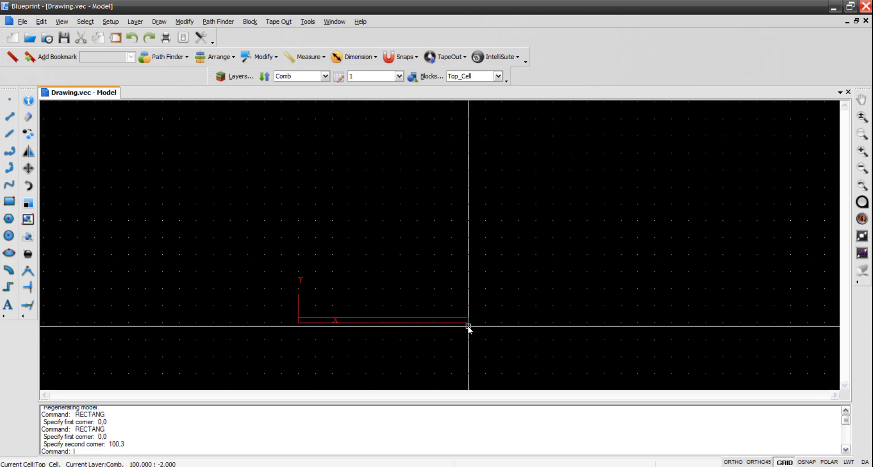
# - Draw the vertical spine rectangle from corner 0,0 to corner 5,53
pyautogui.click(5, 204)
pyautogui.write('0,0')
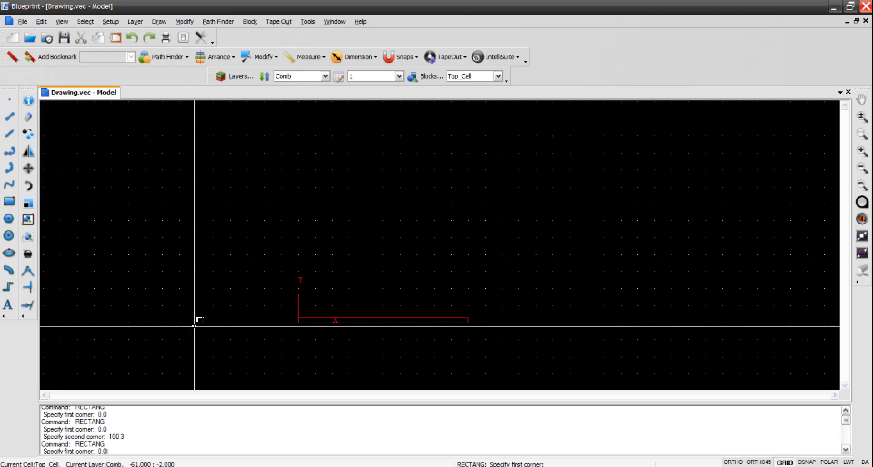
pyautogui.press('Return')
pyautogui.write('5,')
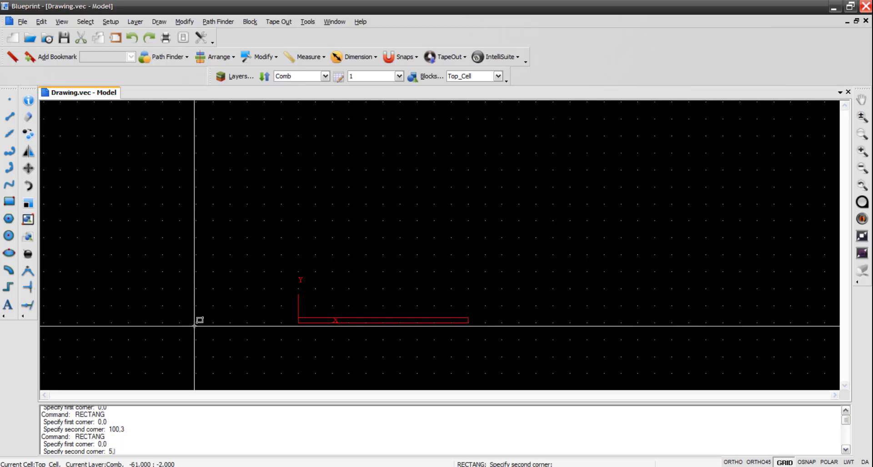
pyautogui.write('53')
pyautogui.press('Return')
# - Draw the middle finger rectangle from corner 0,25 to corner 110,28
pyautogui.press('Return')
pyautogui.write('0,25')
pyautogui.press('Return')
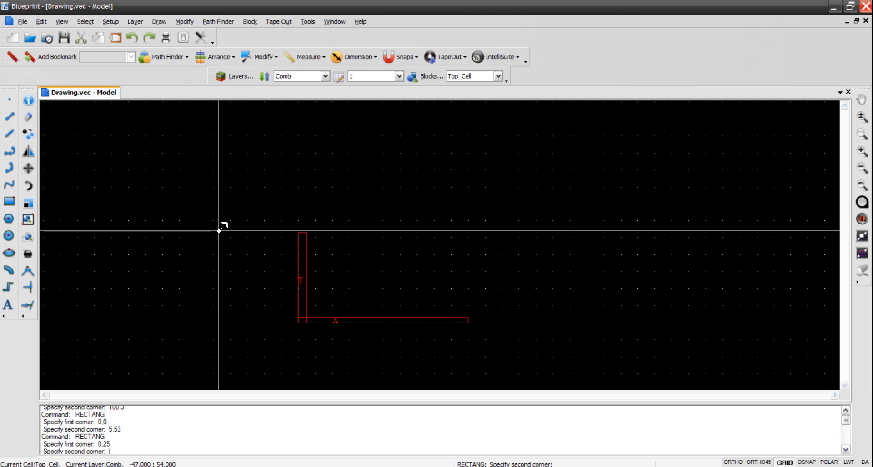
pyautogui.write('110,28')
pyautogui.press('Return')
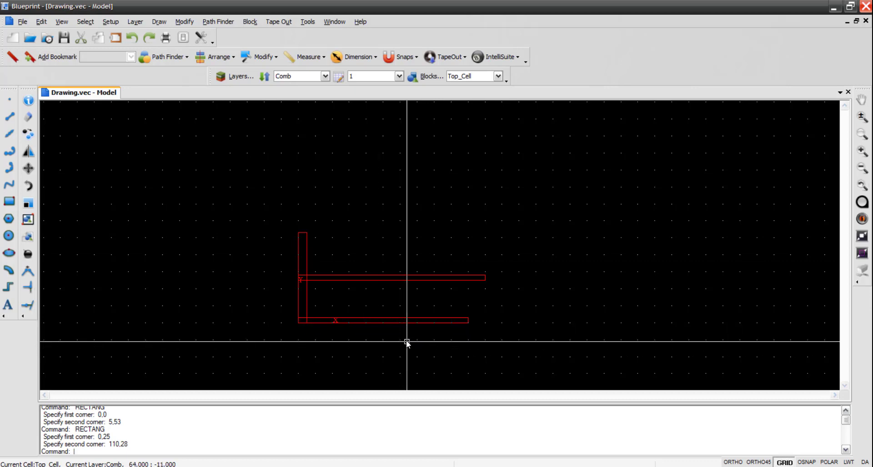
# - Turn on Layer Fill to preview the rectangles filled, and turn it off again
pyautogui.click(62, 21)
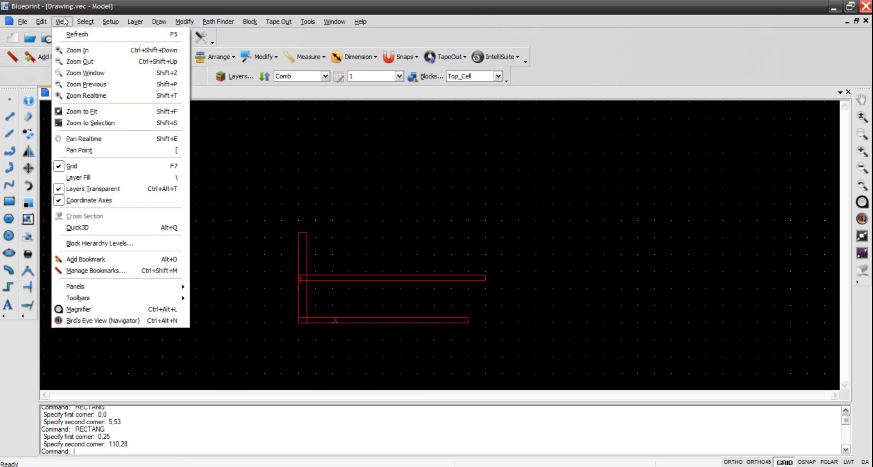
pyautogui.click(97, 178)
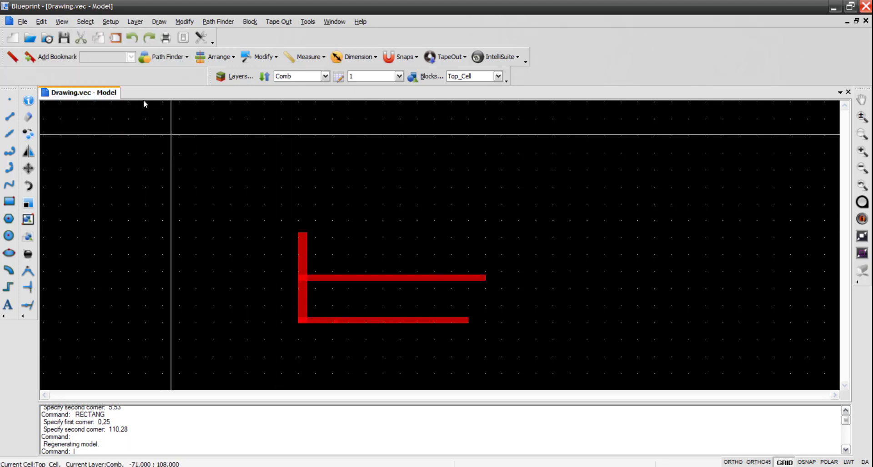
pyautogui.click(62, 21)
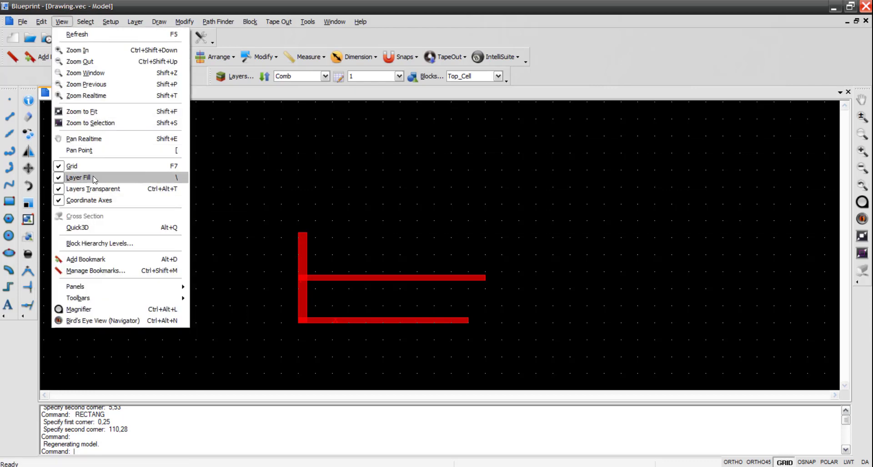
pyautogui.click(92, 177)
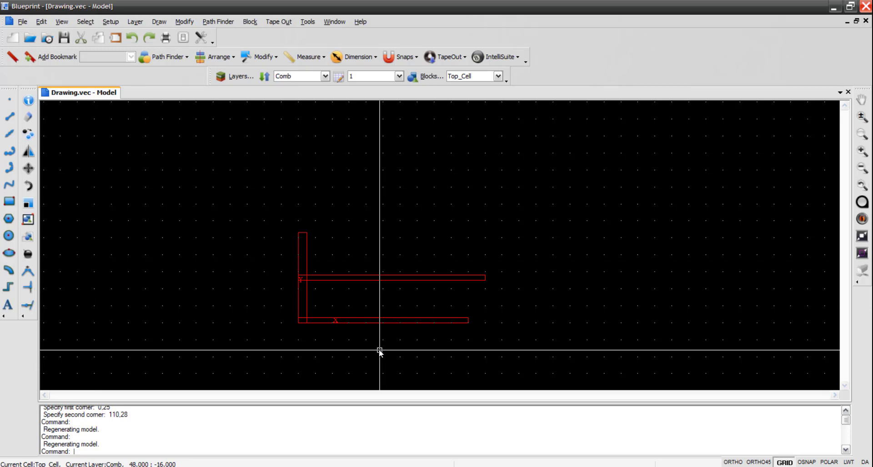
# - Mirror the lowest horizontal rectangle about the line from 0,26.5 to 100,26.5, keeping the original
pyautogui.click(375, 321)
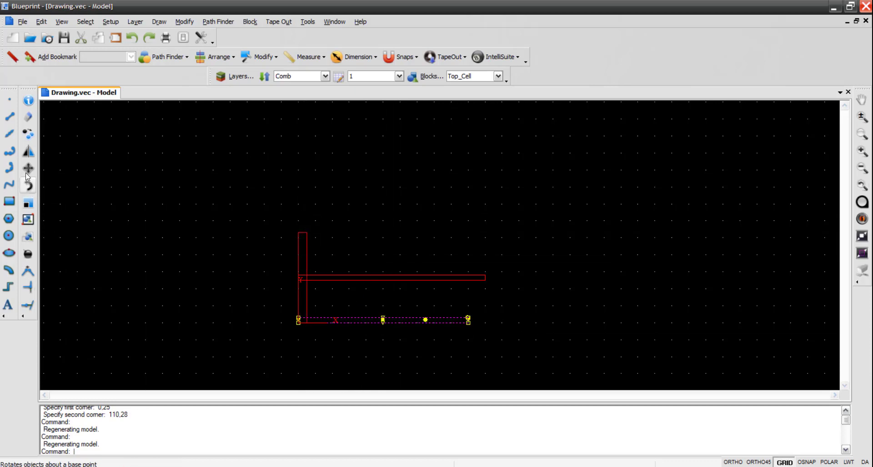
pyautogui.click(29, 152)
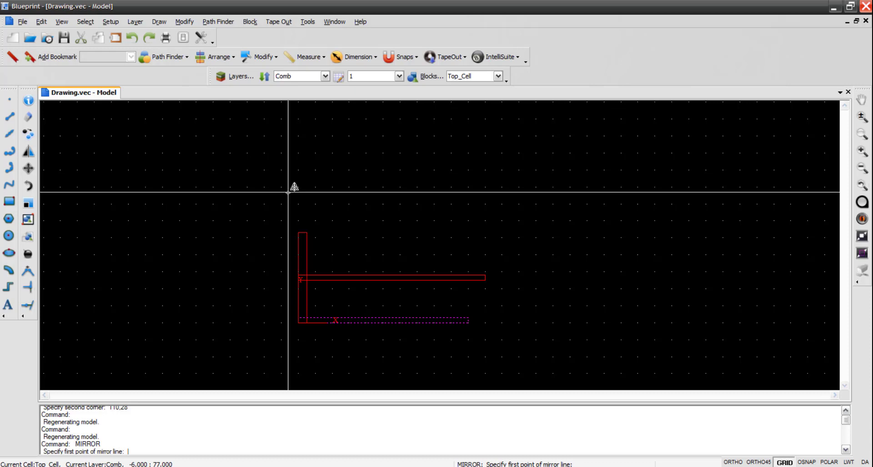
pyautogui.write('0,26.5')
pyautogui.press('Return')
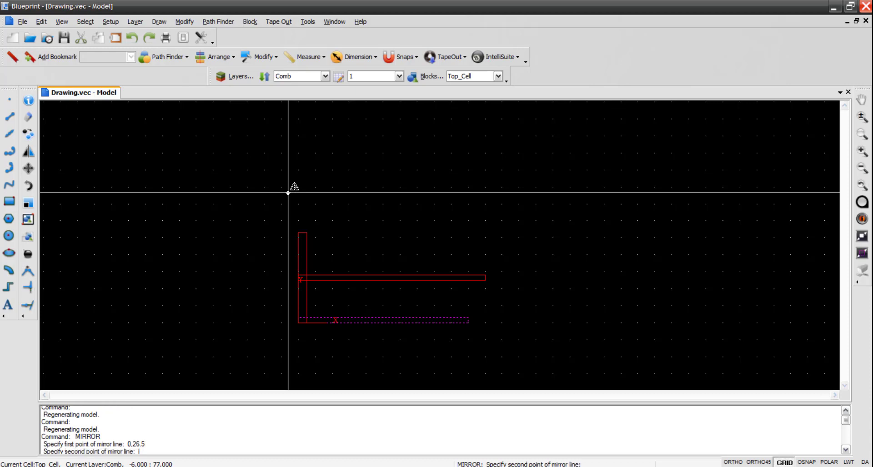
pyautogui.write('100,26.5')
pyautogui.press('Return')
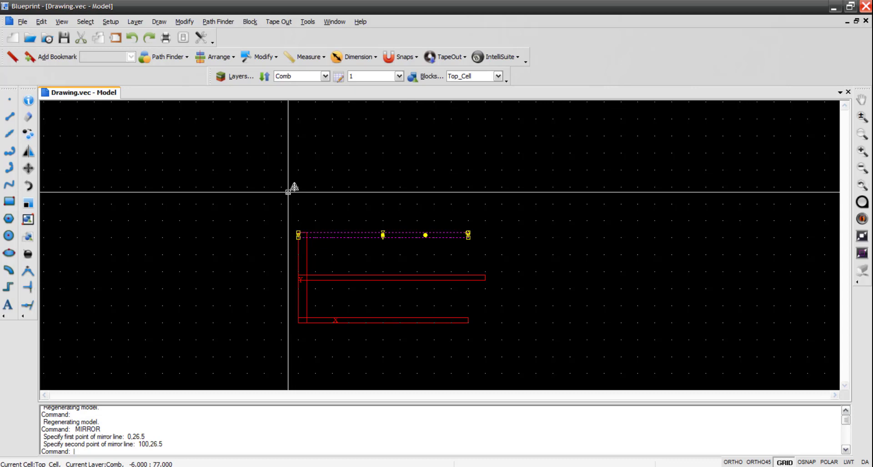
pyautogui.press('Escape')
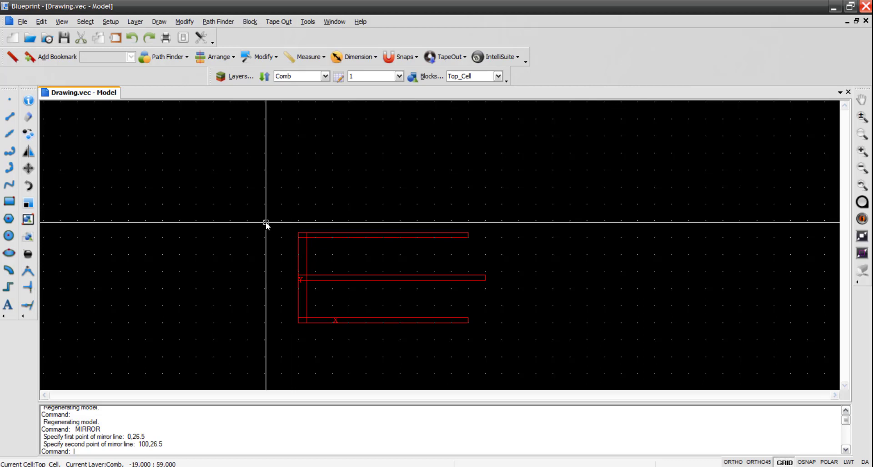
# - Start drawing another rectangle on the Comb layer
pyautogui.click(10, 202)
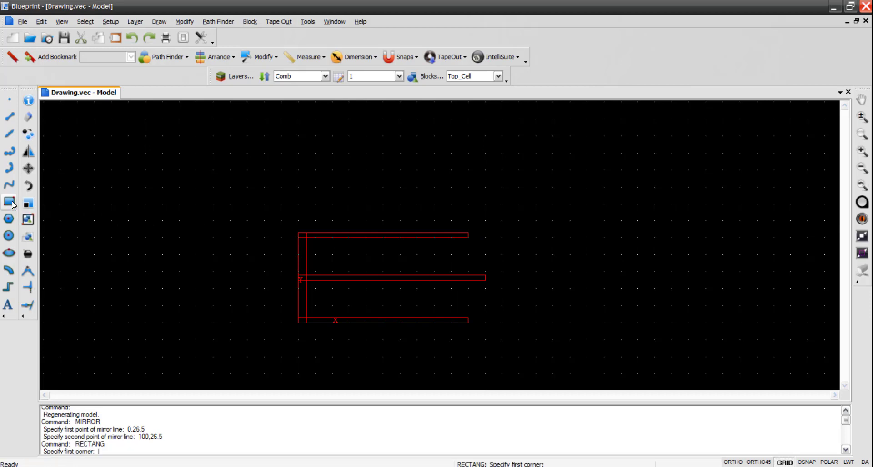